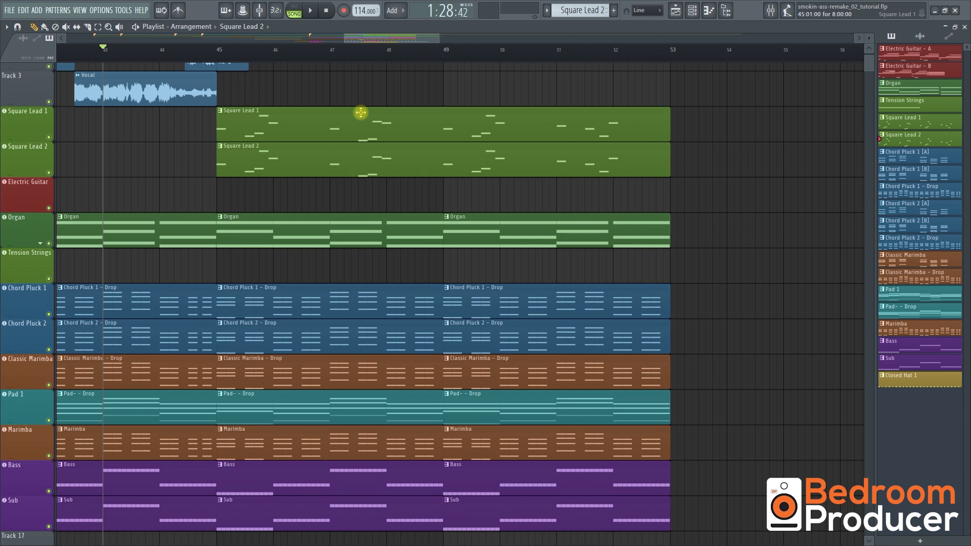
Show the Lead channel group and open Square Lead 1's Nexus 3 Attack Lead 3 patch
key(F6)
click(209, 188)
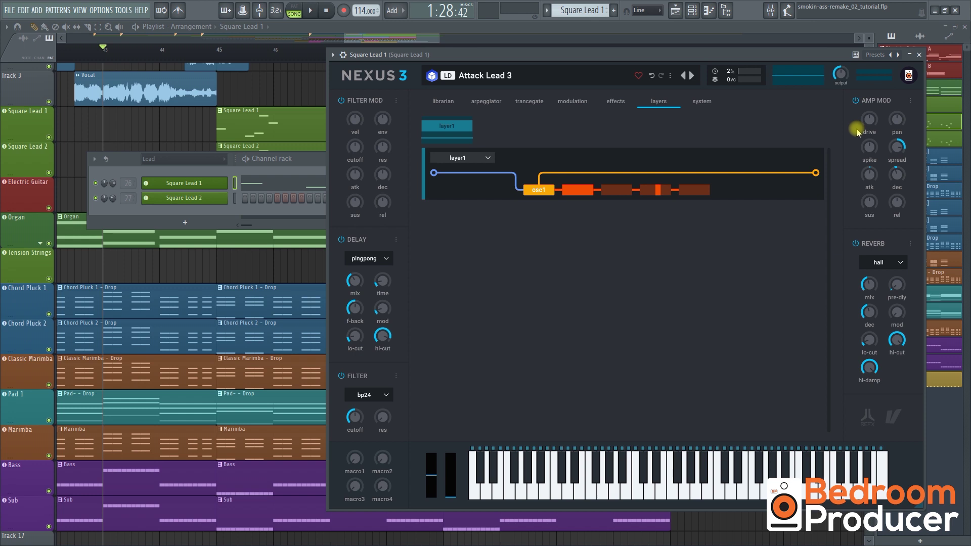
Review the Nexus 3 knobs, close the plugin, and play the Square Lead 1 pattern alone
mouse_move(893, 145)
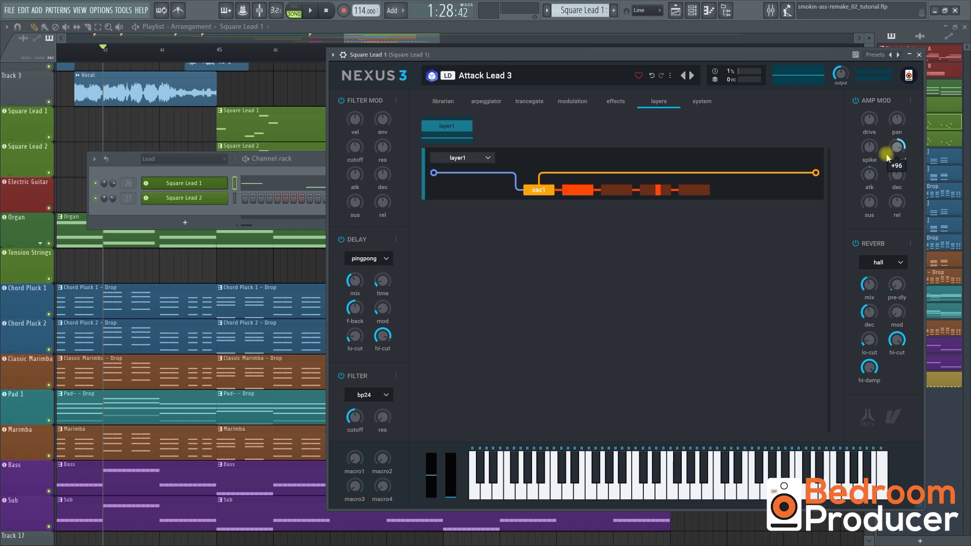
mouse_move(870, 178)
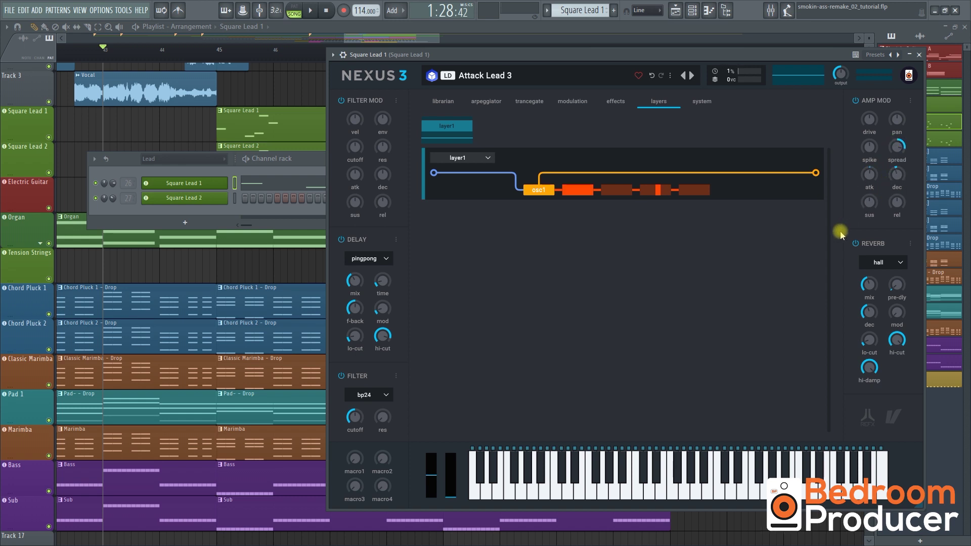
mouse_move(873, 292)
mouse_move(870, 318)
mouse_move(901, 317)
mouse_move(353, 284)
mouse_move(360, 423)
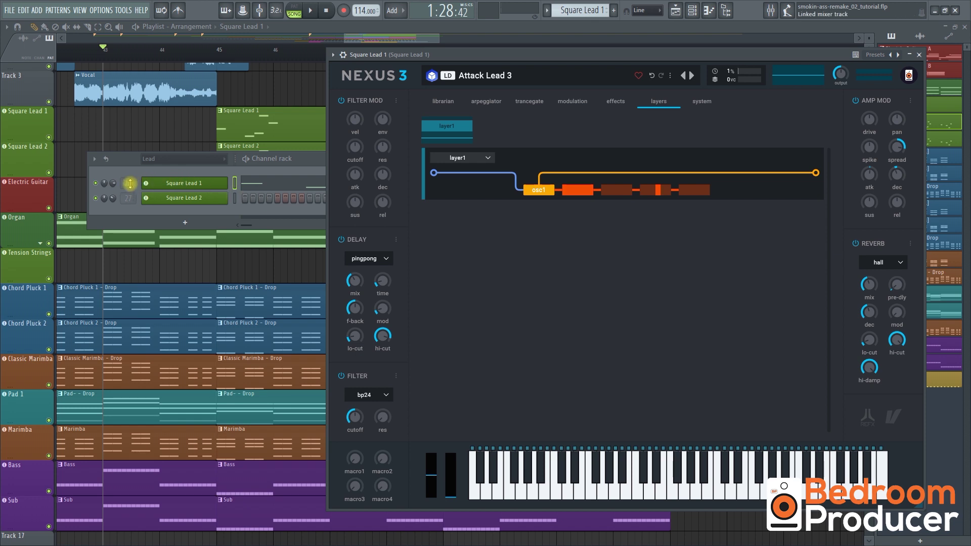
click(167, 182)
key(space)
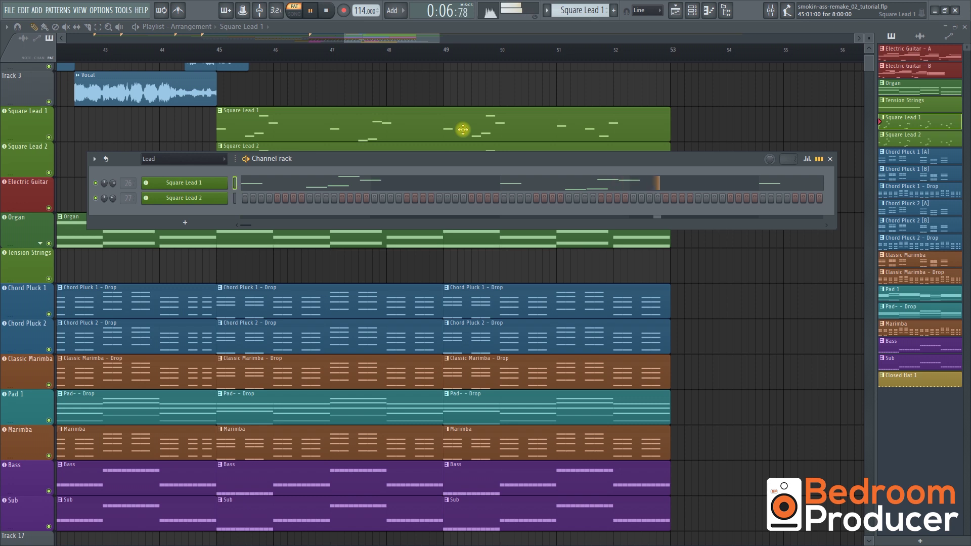
Stop playback, switch to song mode, and open Square Lead 2's Sylenth1 KEY Icicle patch
key(space)
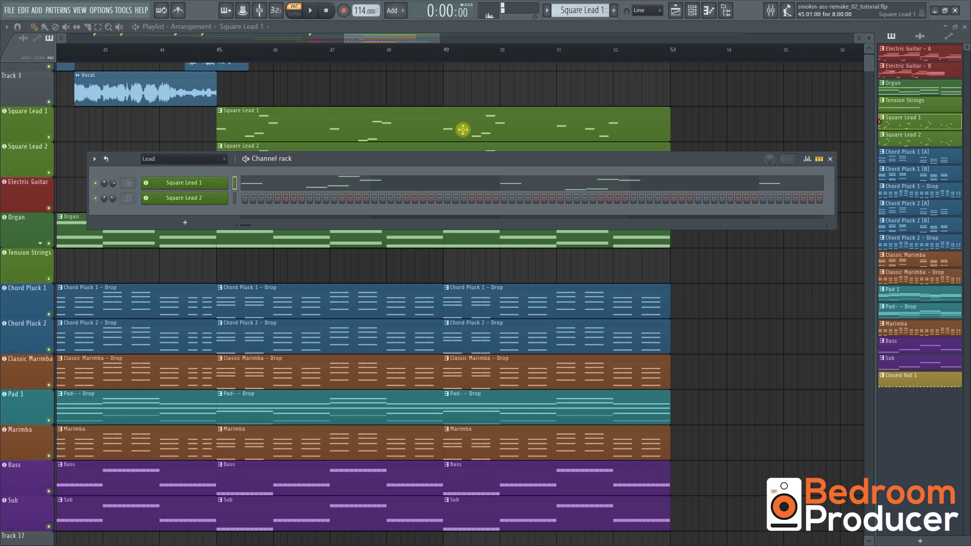
key(l)
click(203, 199)
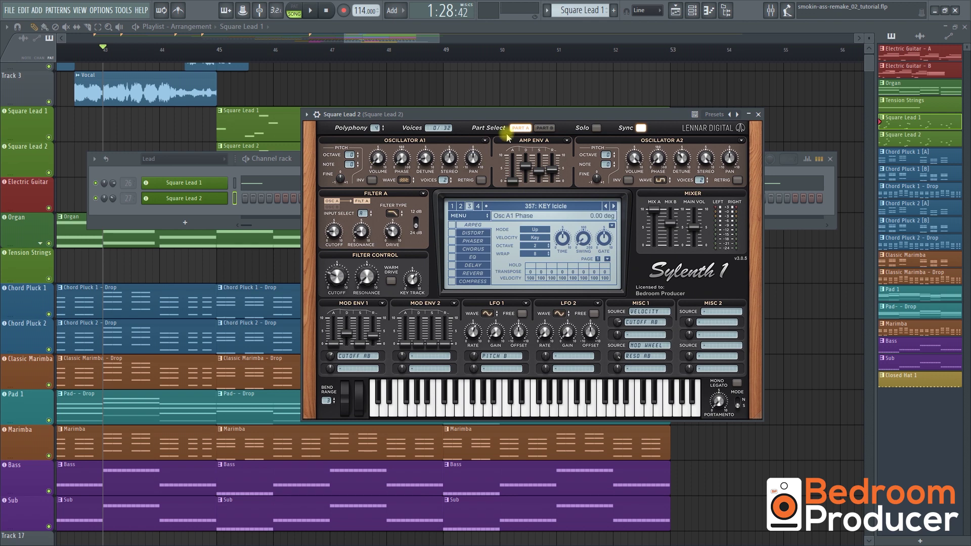
View the Sylenth1 Part B oscillators and filter, checking the Osc B2 volume
click(541, 129)
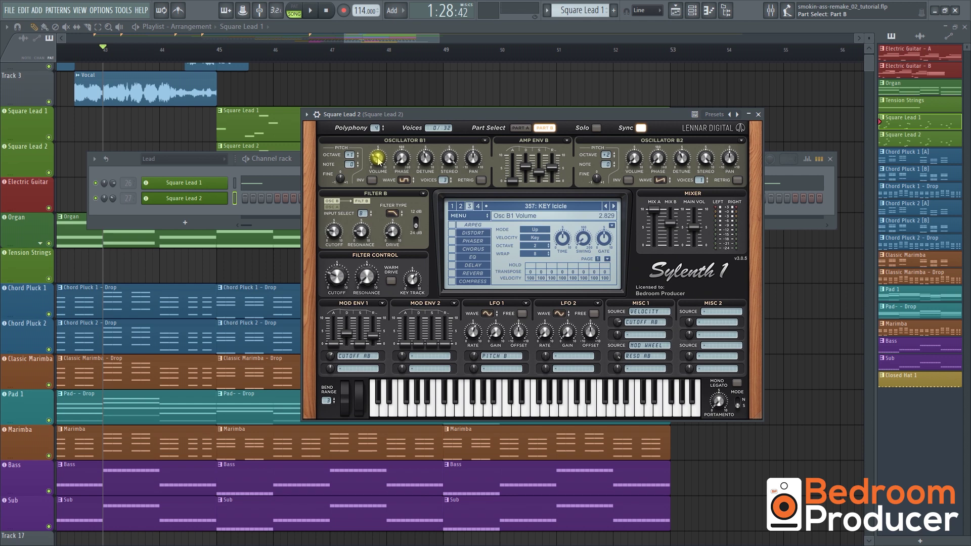
click(634, 159)
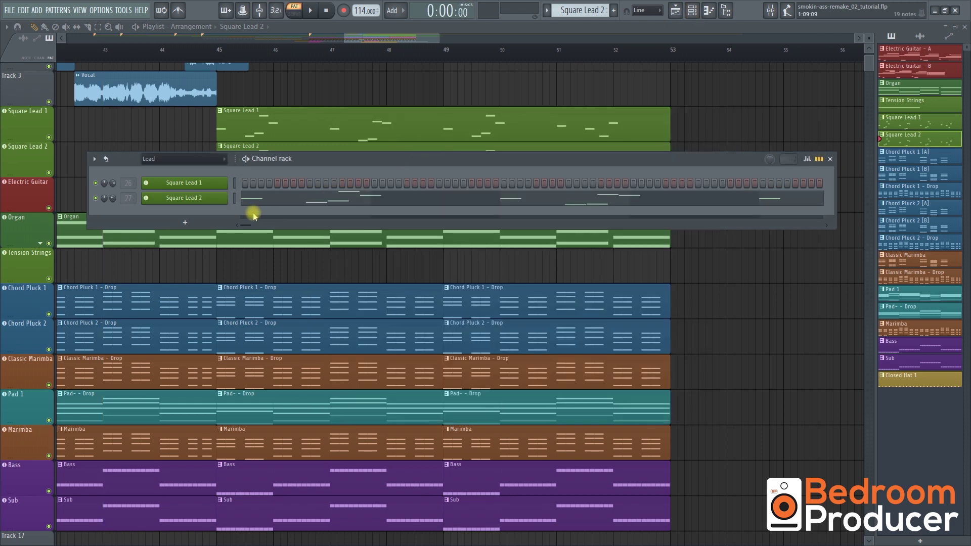
Close Sylenth1, show Square Lead 2's mixer insert 27, and play its pattern
click(114, 205)
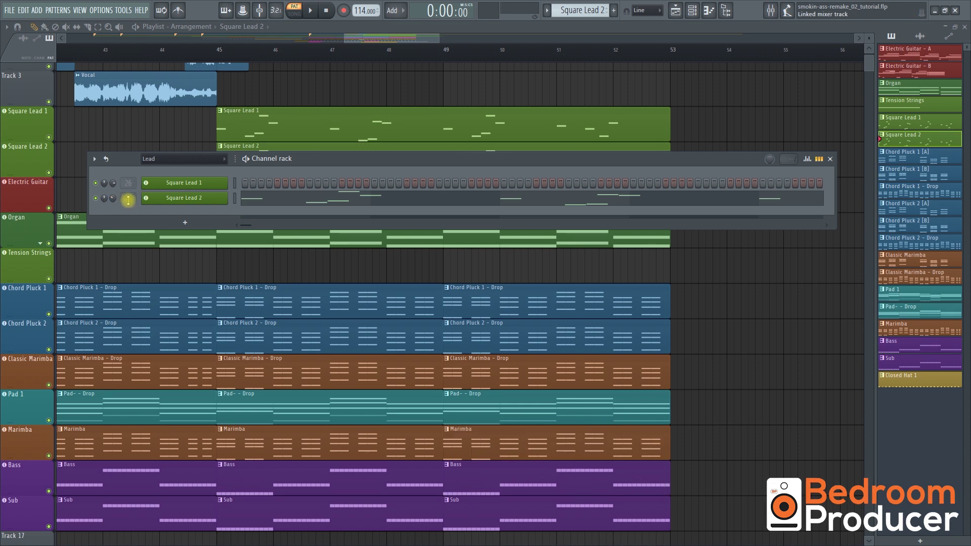
click(128, 201)
click(478, 163)
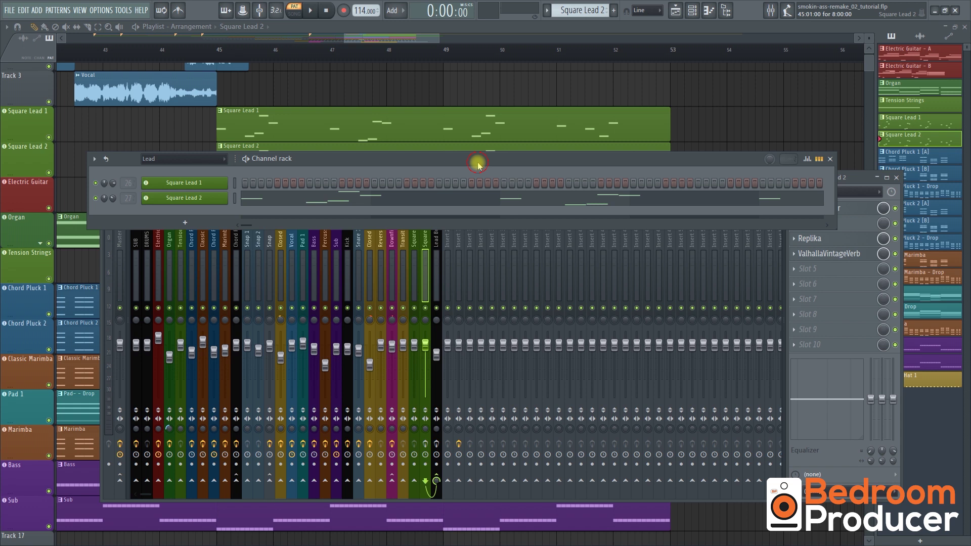
key(space)
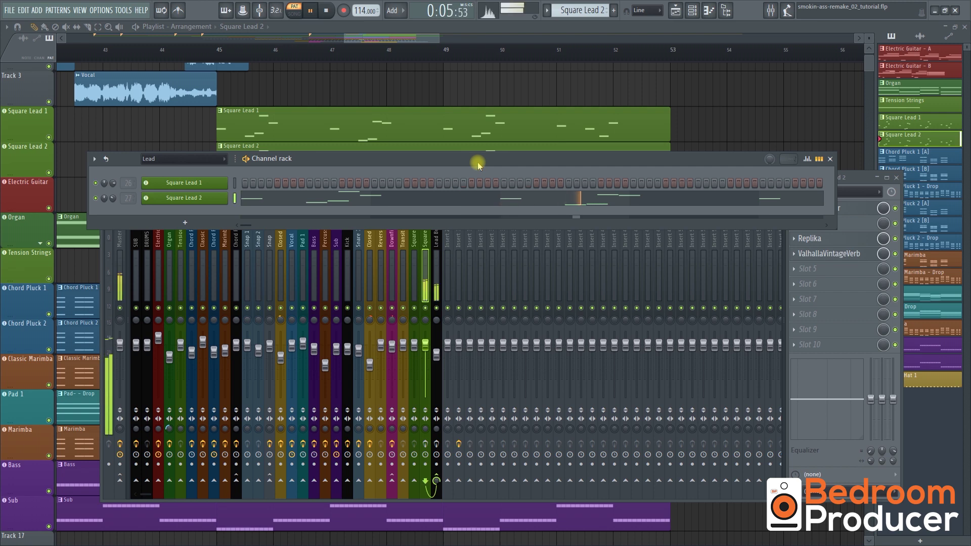
Stop playback, inspect Square Lead 2's CamelCrusher, Replika and ValhallaVintageVerb, then step through neighbouring mixer tracks
key(space)
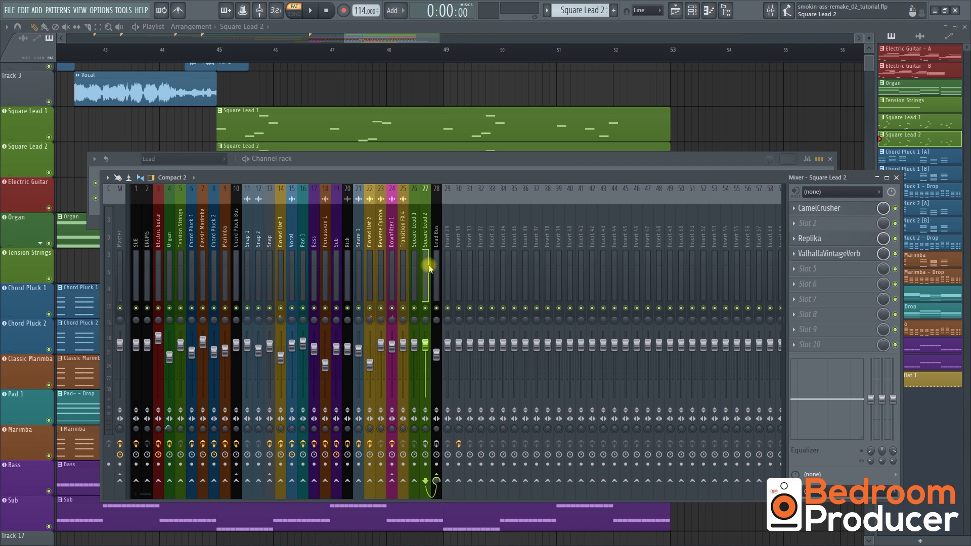
click(854, 211)
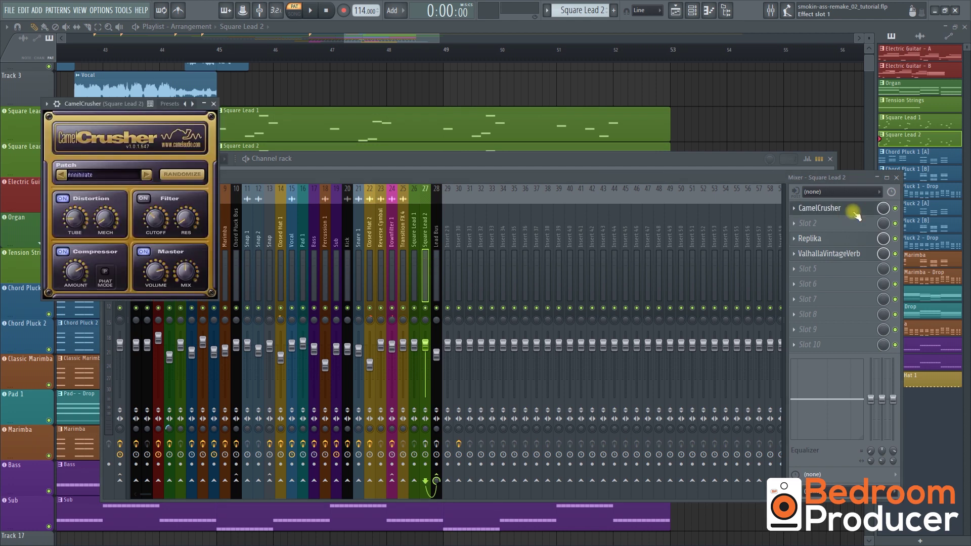
click(854, 209)
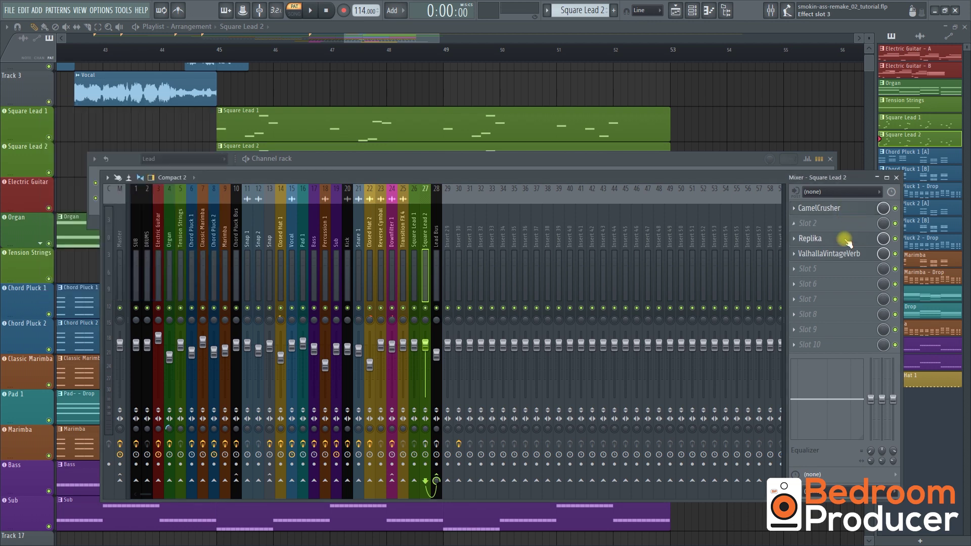
click(845, 240)
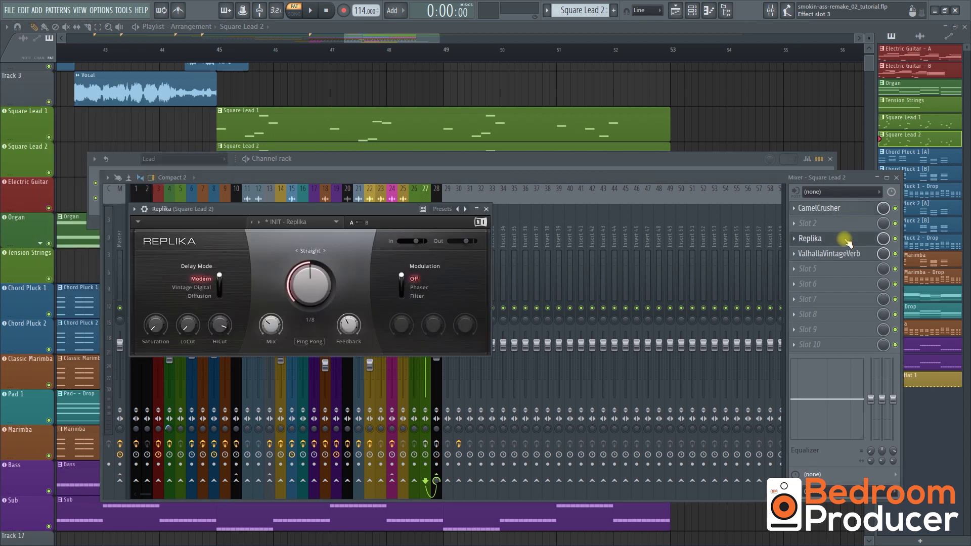
click(835, 257)
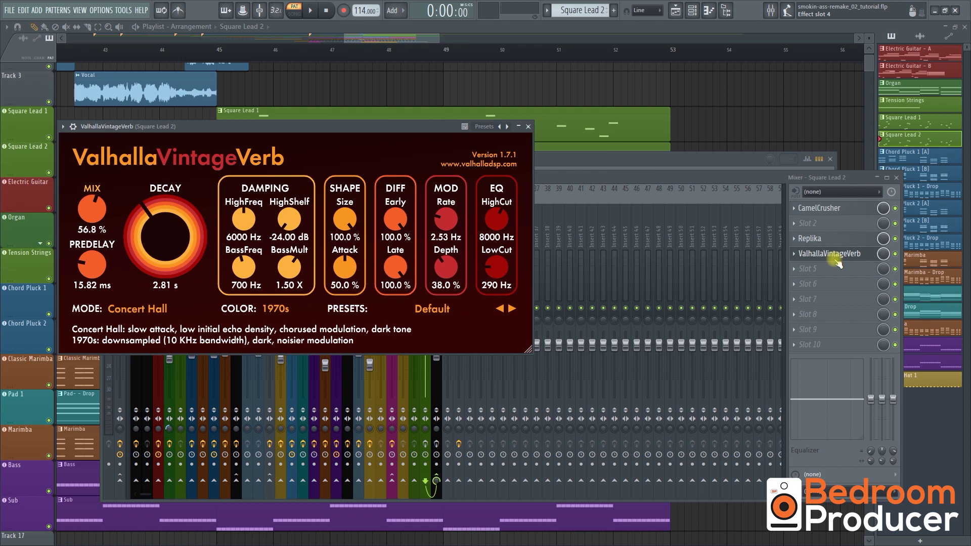
click(835, 257)
click(414, 283)
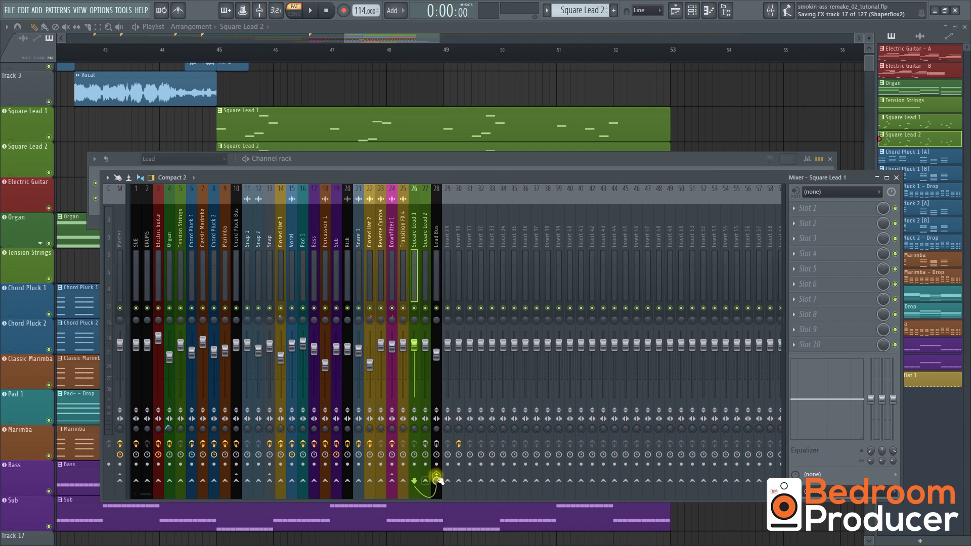
key(Right)
Inspect the Lead Bus FabFilter Pro-Q 3, OTT and ShaperBox2 effects, closing each window
click(439, 278)
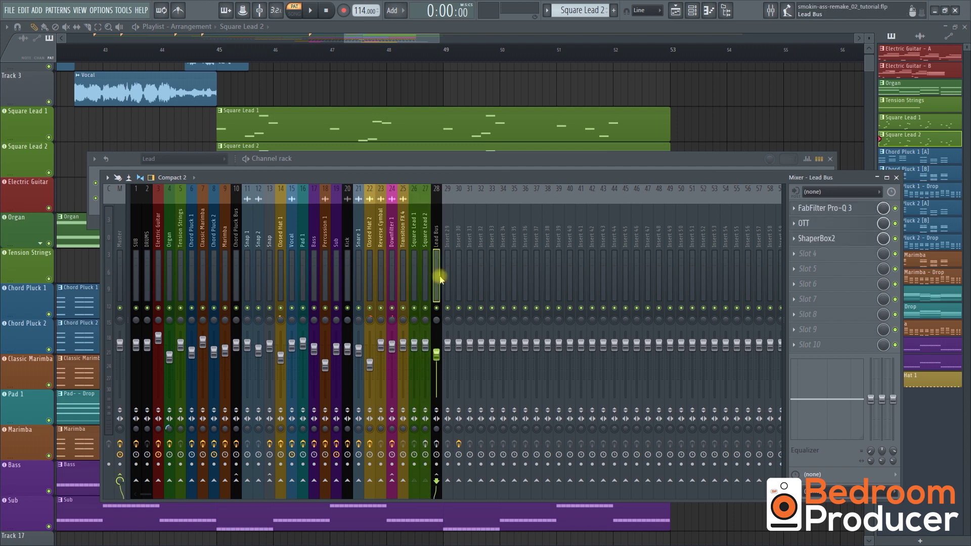
click(823, 208)
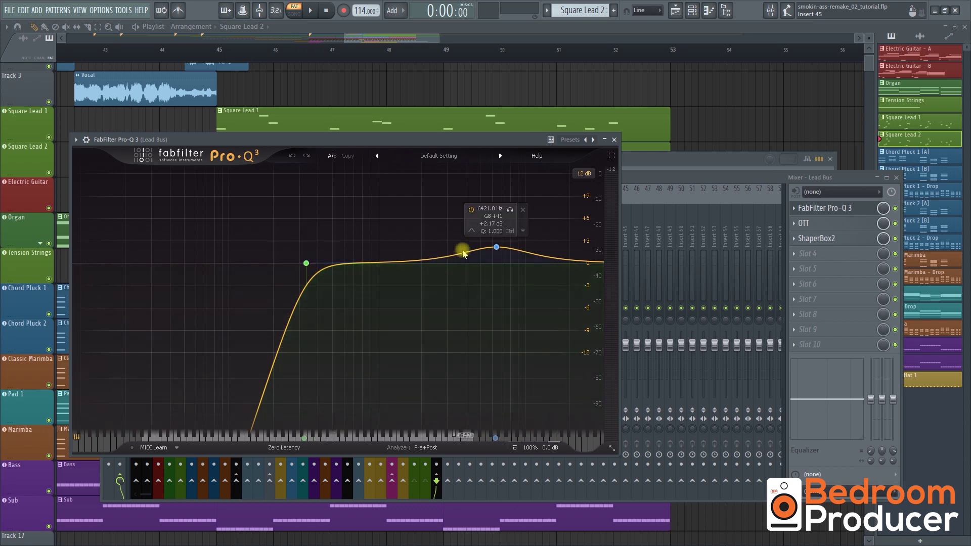
click(822, 226)
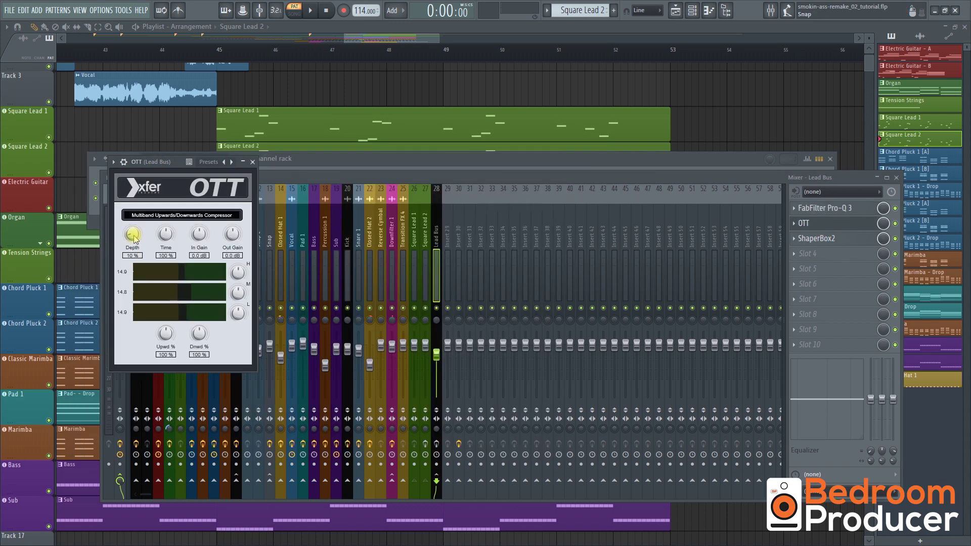
click(799, 223)
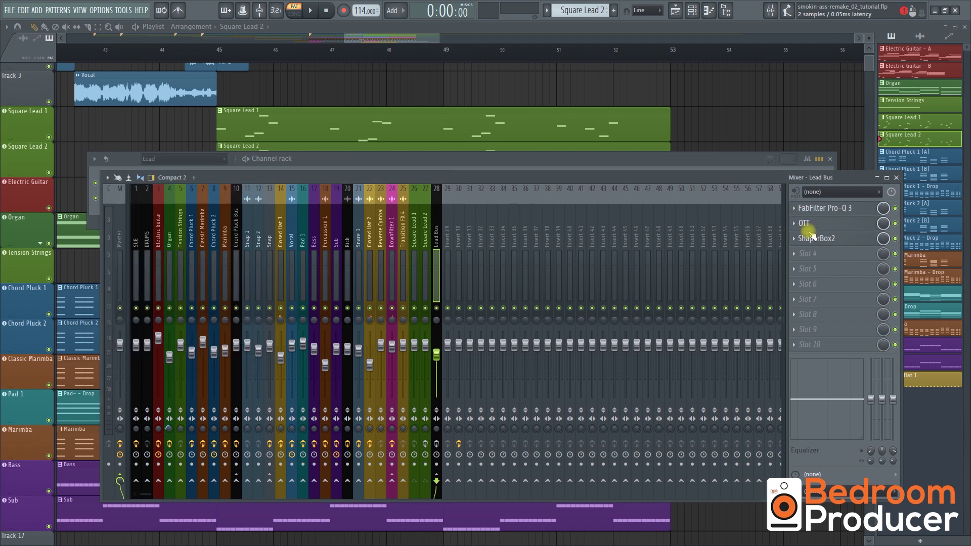
click(815, 241)
click(815, 241)
Play the full song from bar 45, stop it, and check which tracks route into the Lead Bus
key(l)
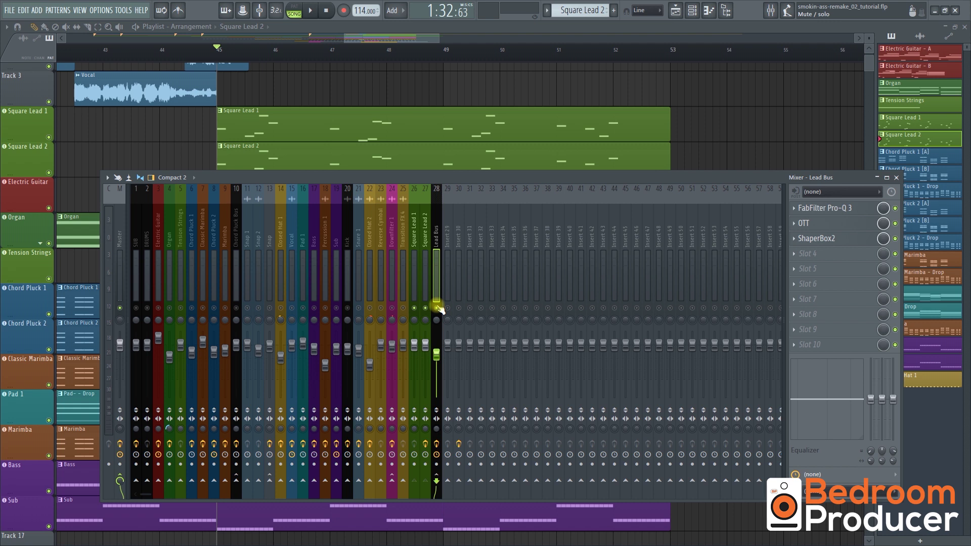
key(space)
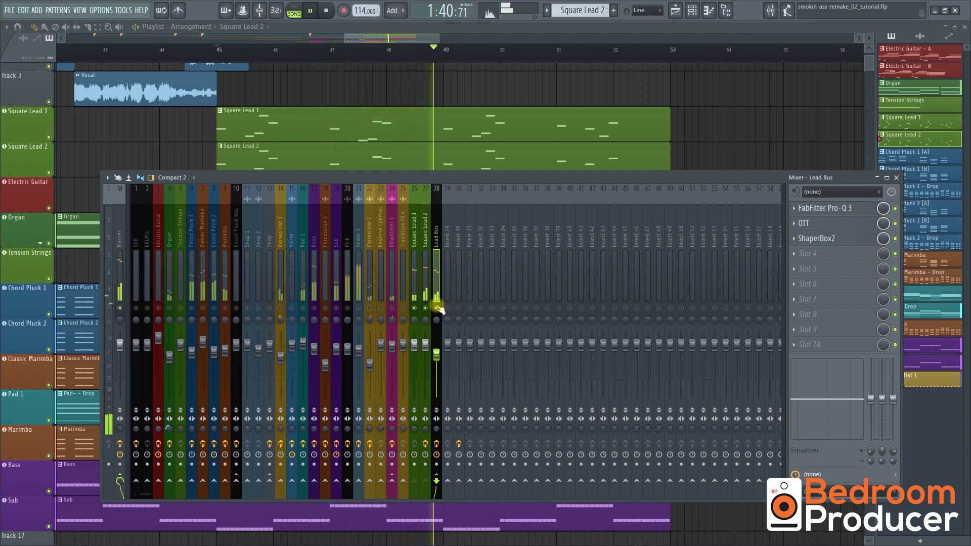
key(space)
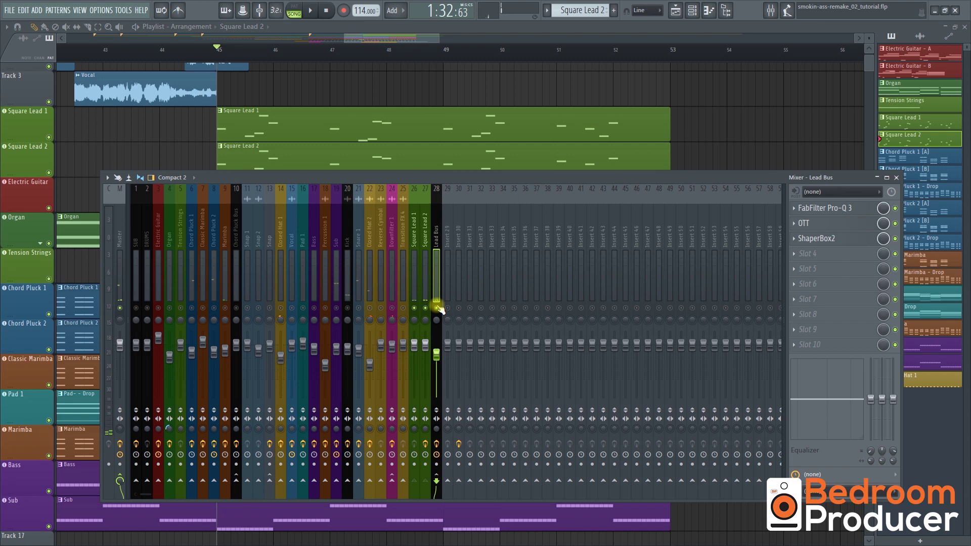
click(437, 308)
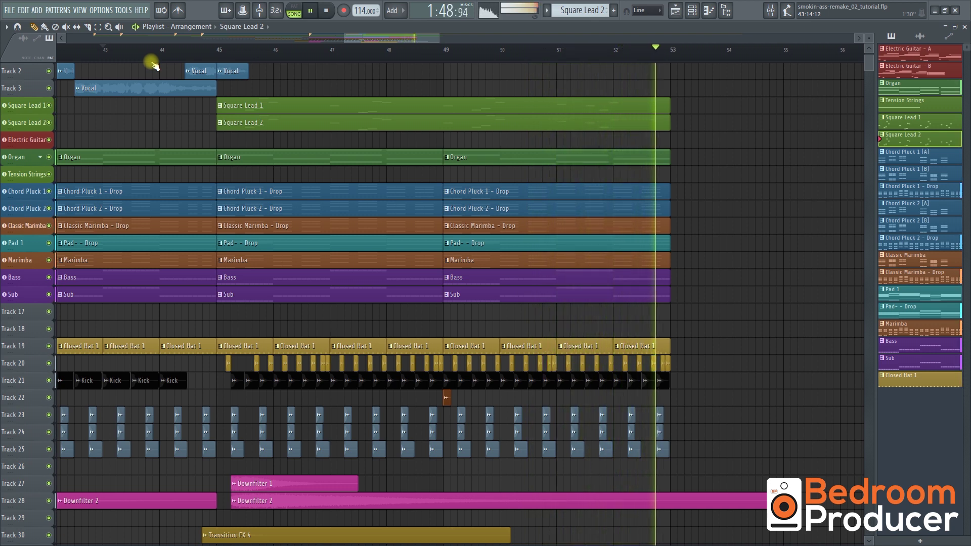
Stop the full-song playback, leaving the position around bar 43
key(space)
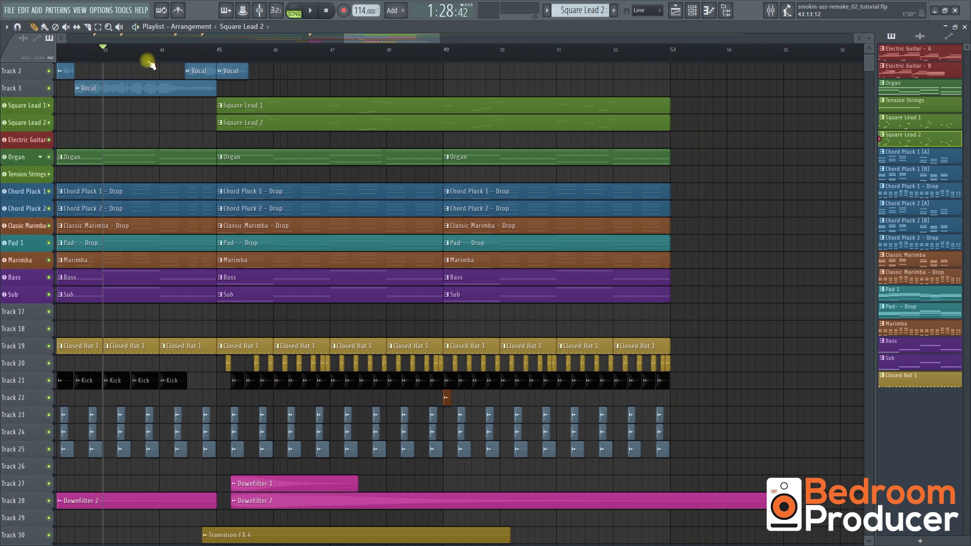